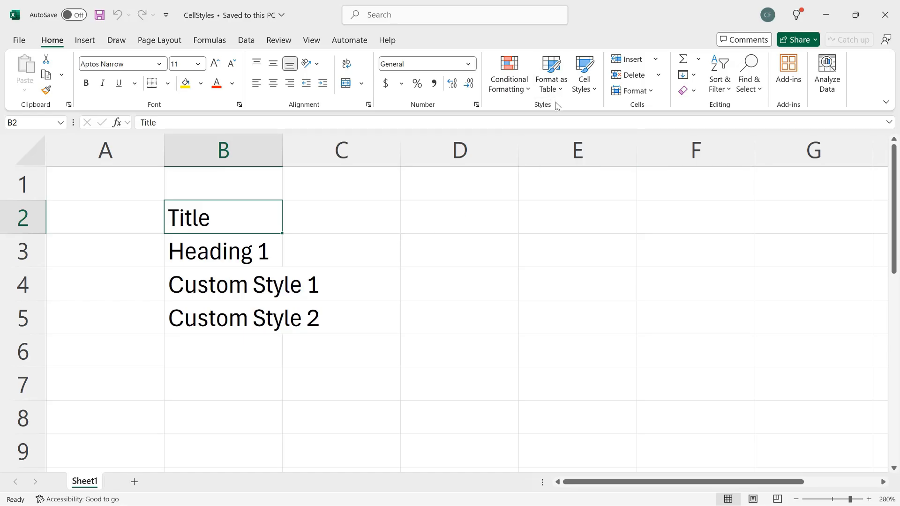
Apply the built-in Title style to cell B2 from the Cell Styles gallery.
click(588, 92)
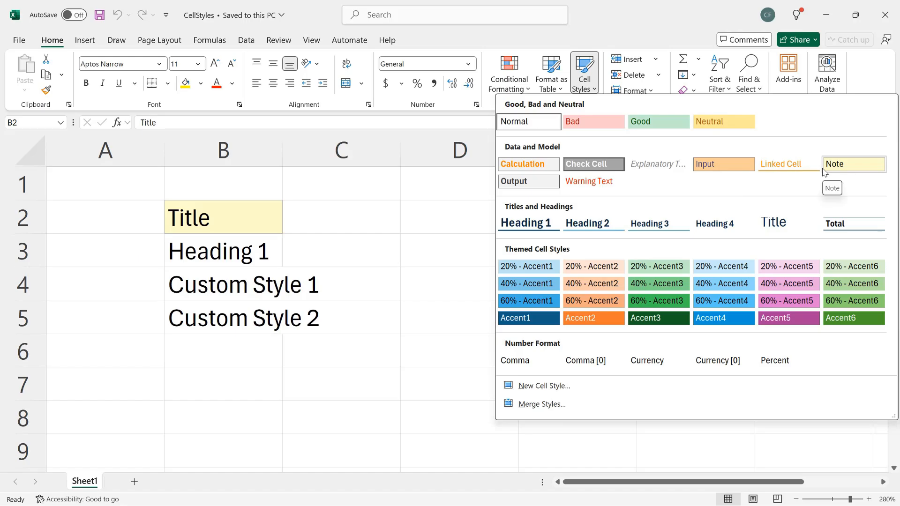
click(784, 223)
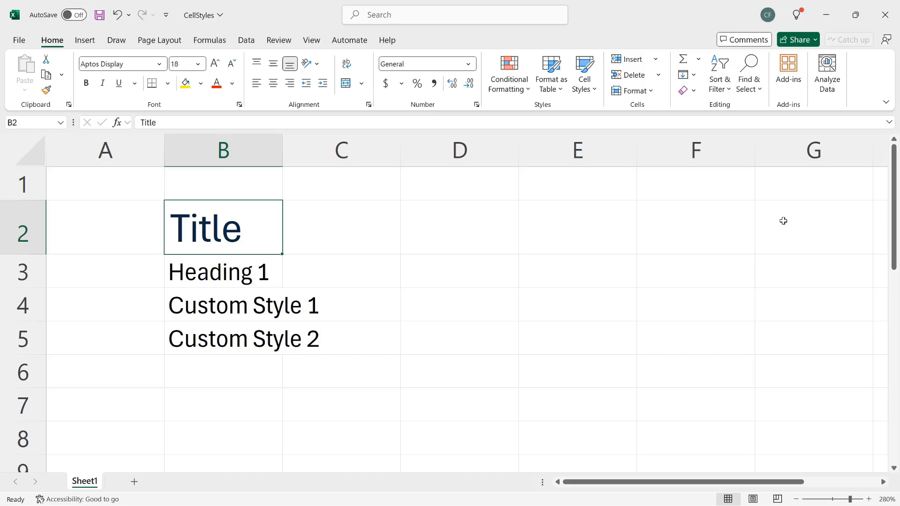
Give cell B3 the Heading 1 style, then click away to view the bold underlined heading.
click(237, 276)
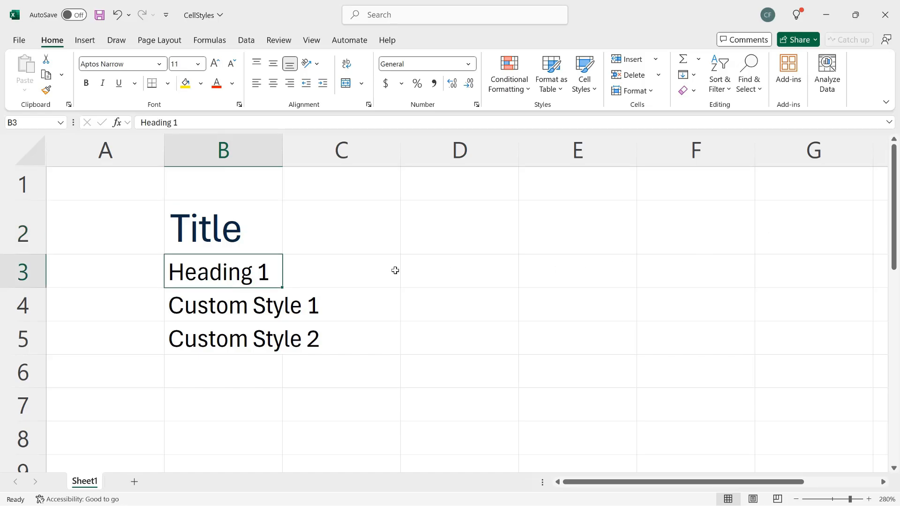
click(585, 84)
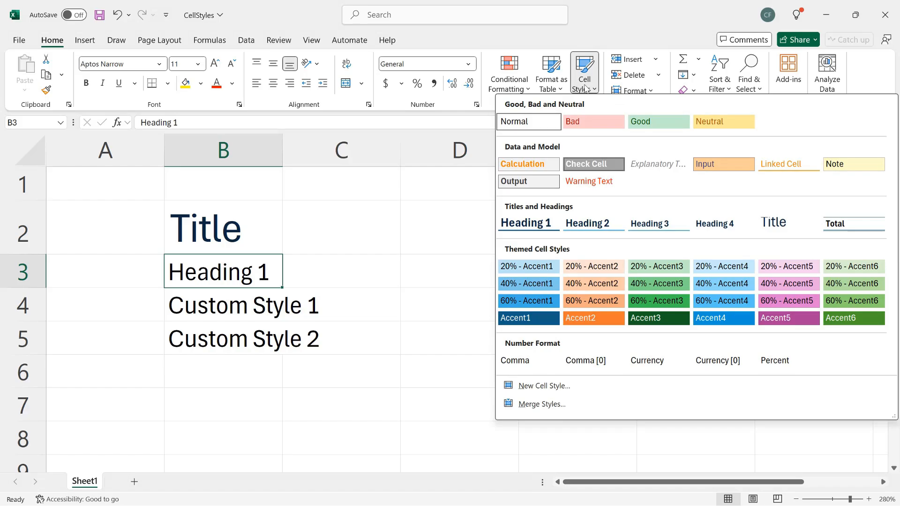
click(537, 227)
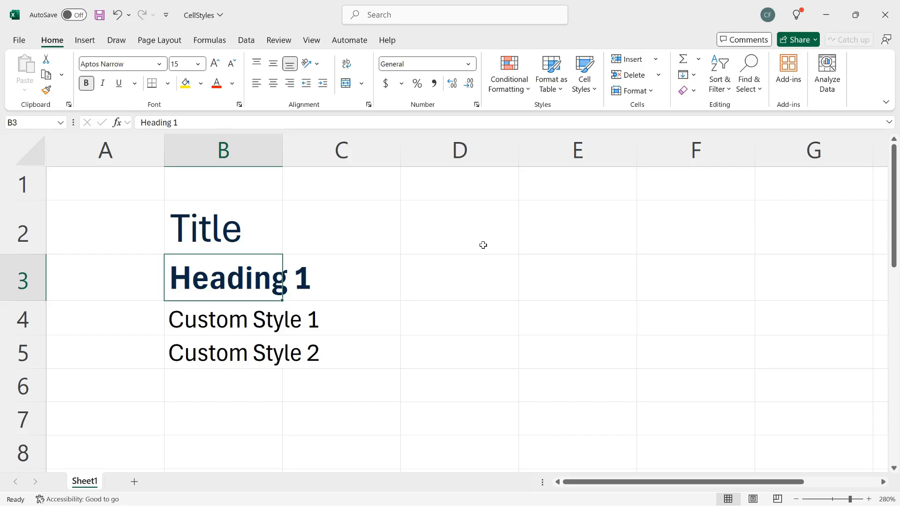
click(482, 270)
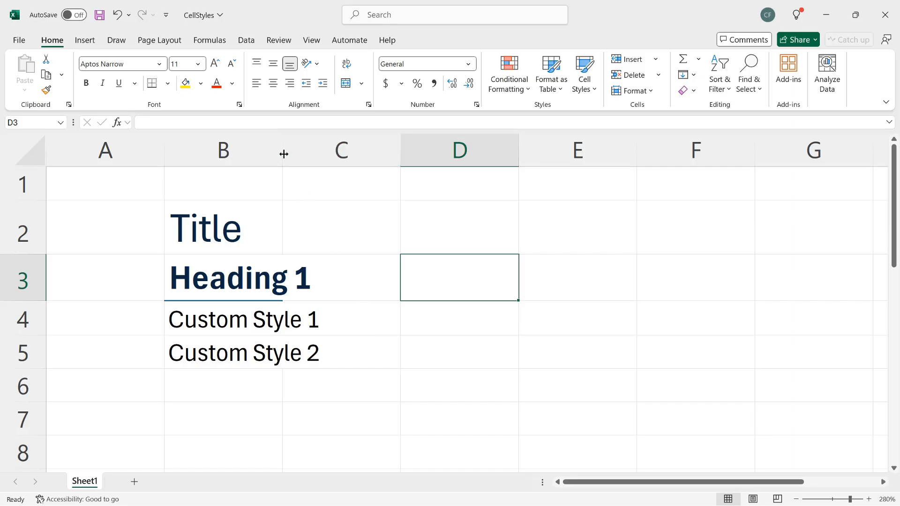
Drag the B|C column border right so the Heading 1 text fits, then select B4.
drag(283, 153, 282, 153)
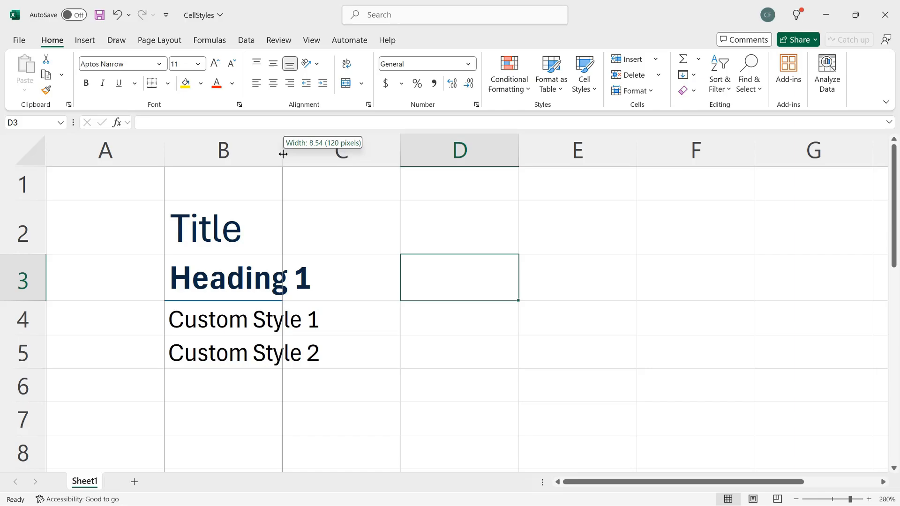
drag(283, 154, 336, 161)
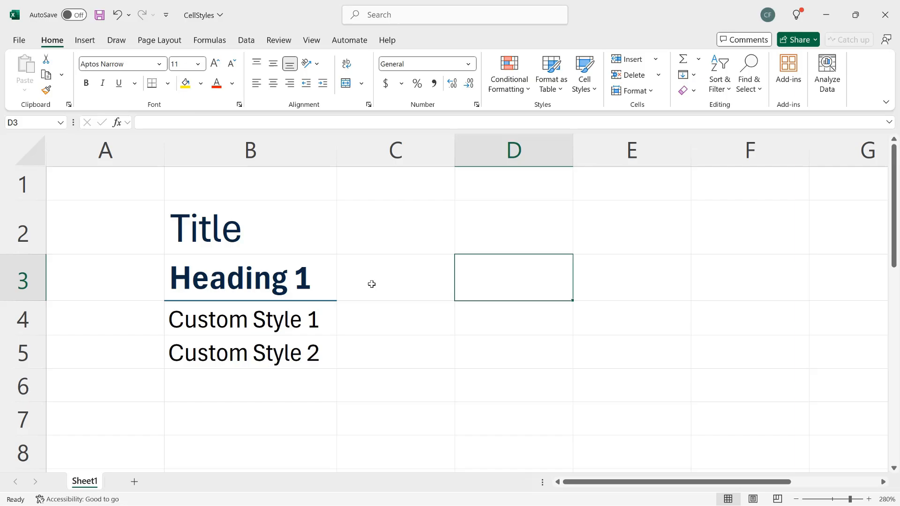
click(291, 323)
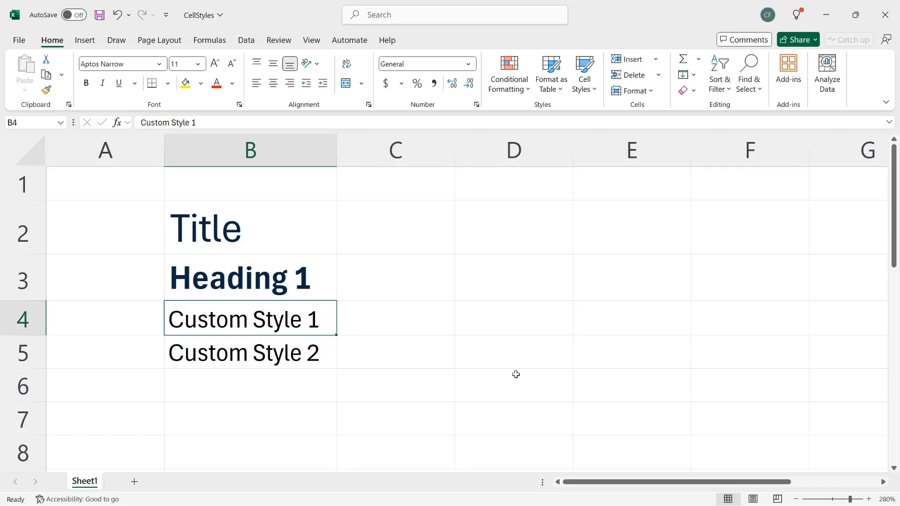
Begin a new cell style named 'Custom Style 1' with Protection excluded, and open its formatting.
click(594, 92)
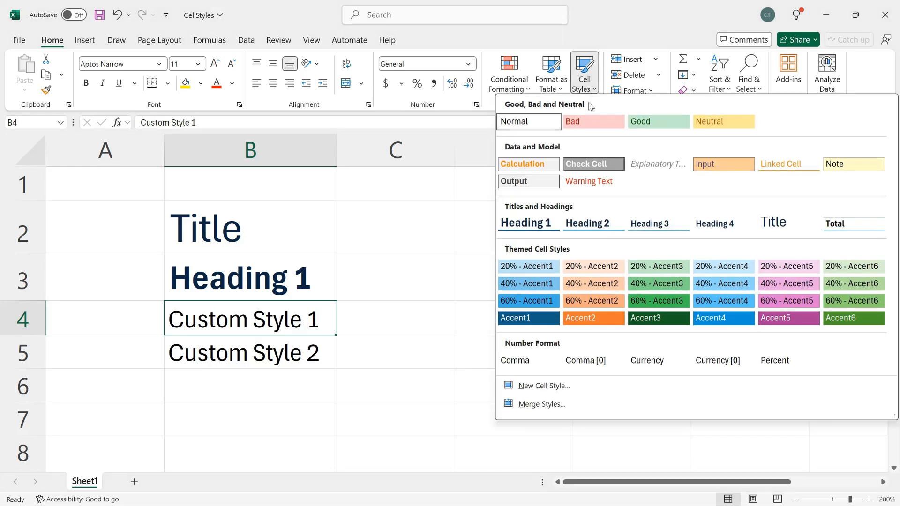
click(599, 387)
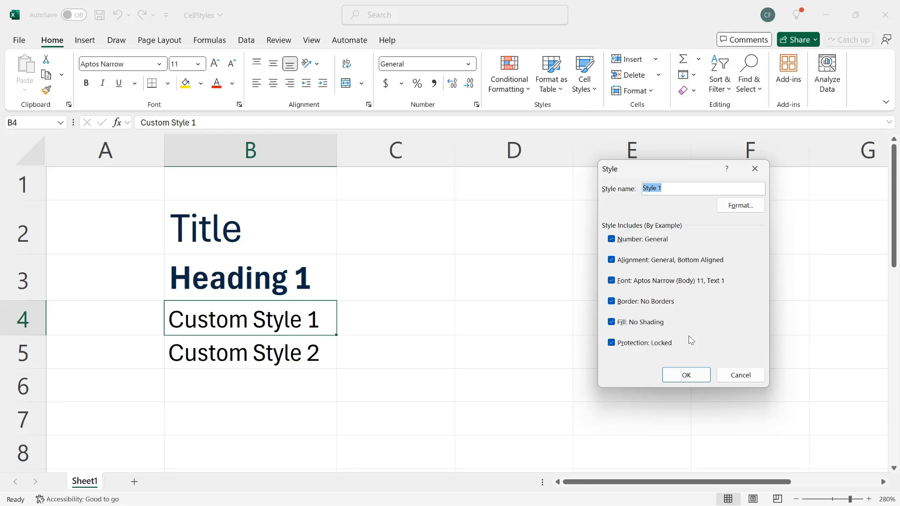
text(Custom Style 1)
click(614, 345)
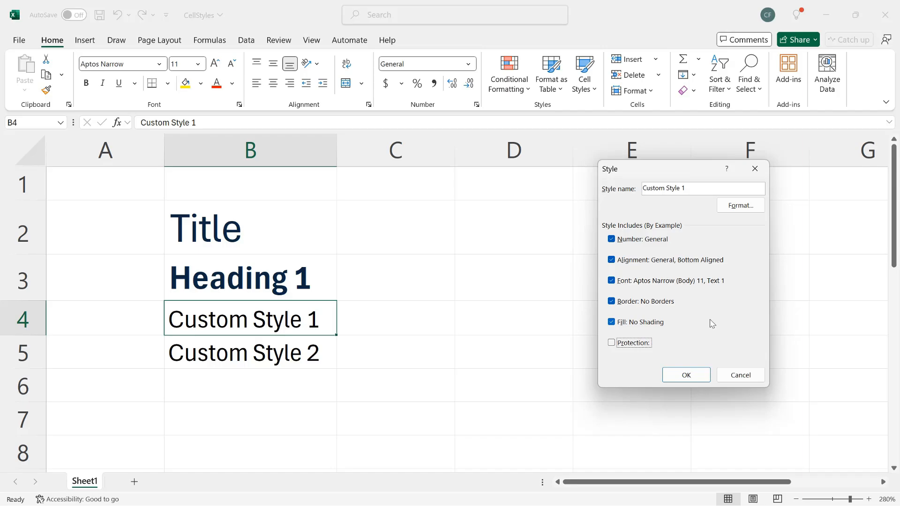
click(739, 207)
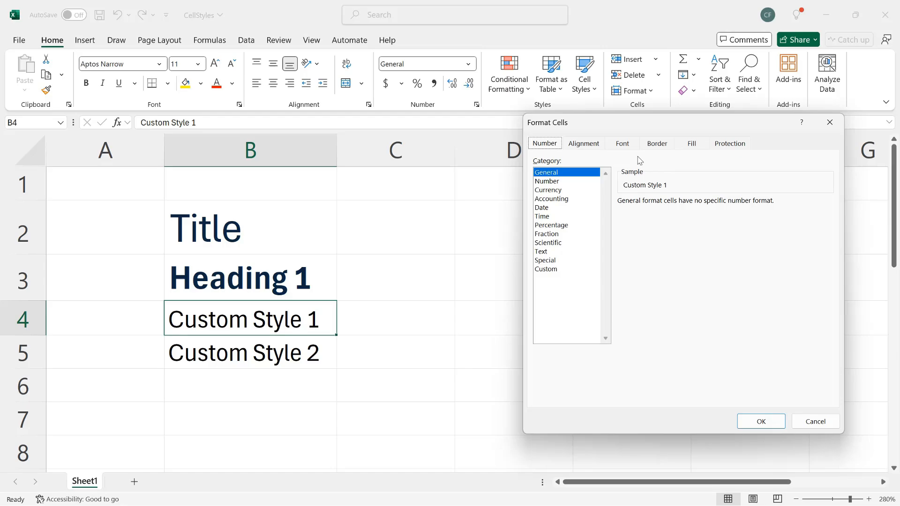
Set the style's horizontal alignment to Center.
click(593, 146)
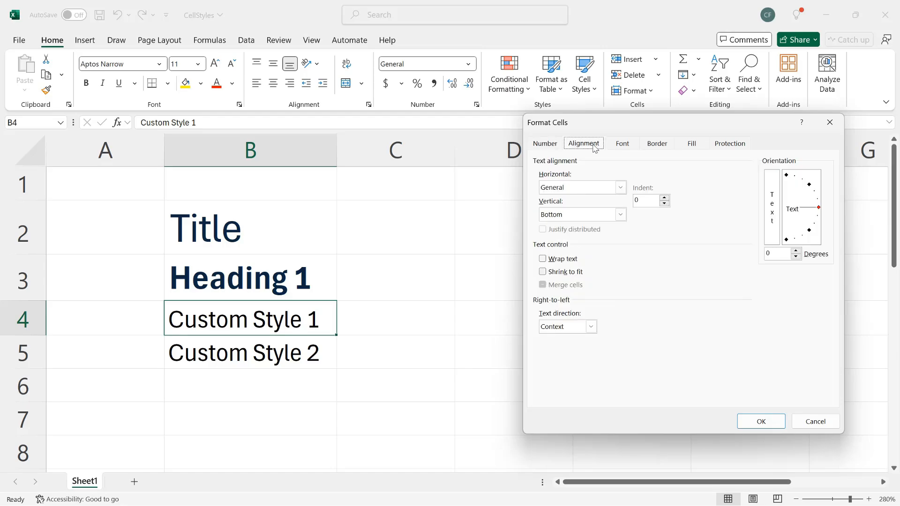
click(620, 188)
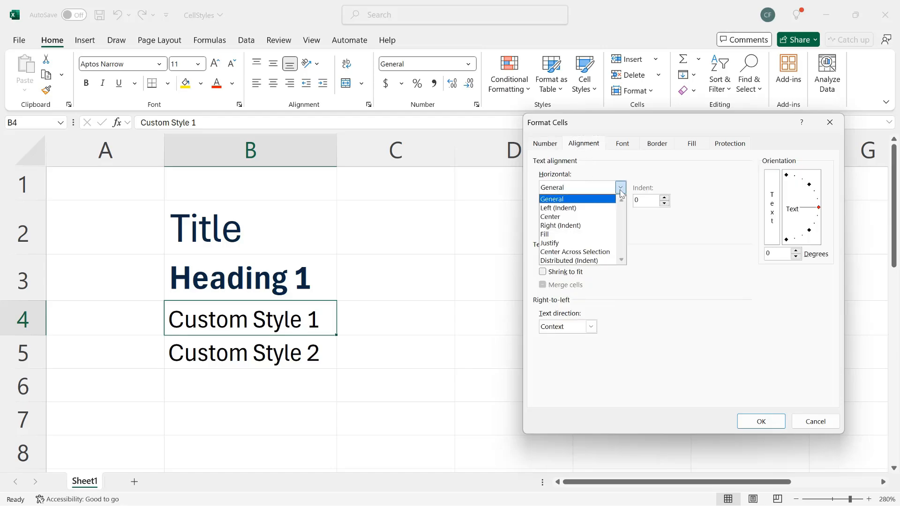
click(592, 217)
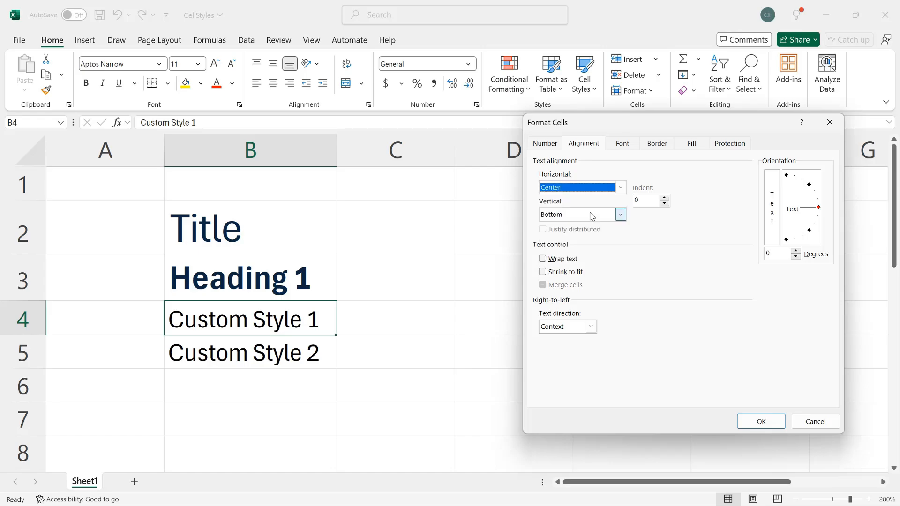
Set the style's font to Aptos Display, bold, 14 point, dark gray, and confirm.
click(627, 147)
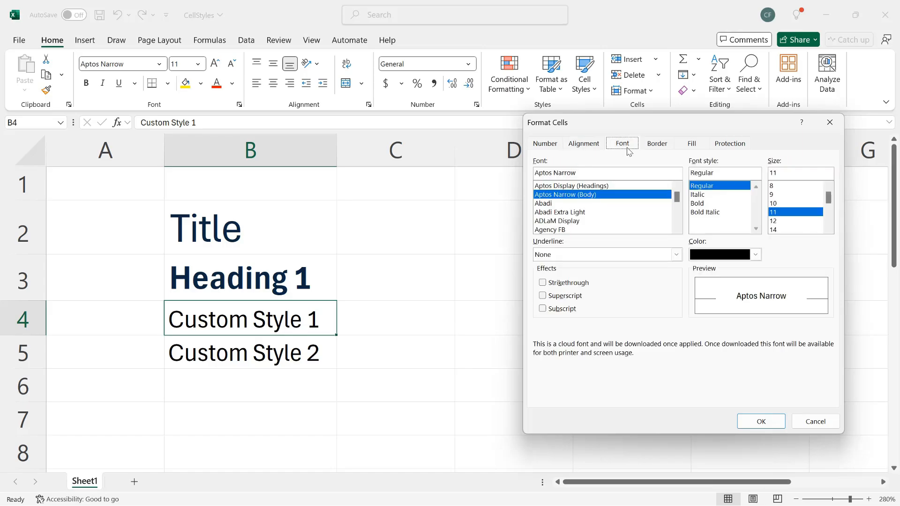
click(614, 185)
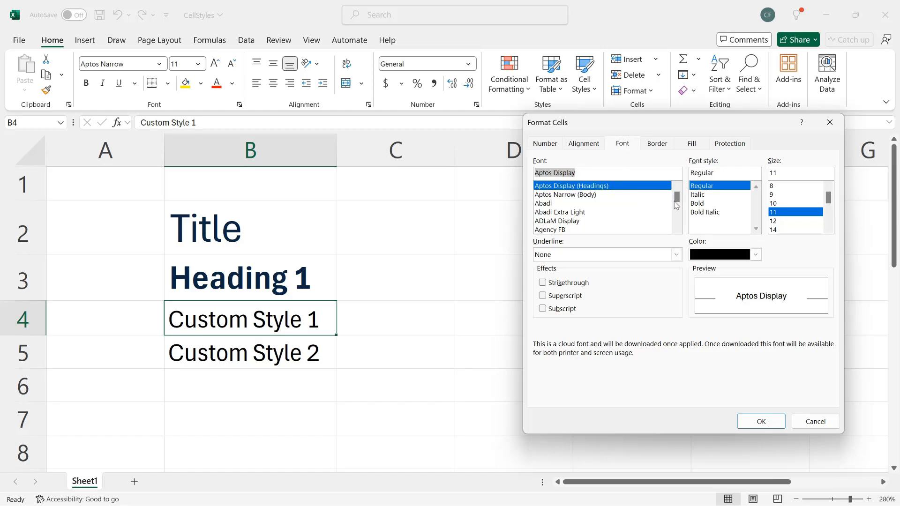
click(694, 205)
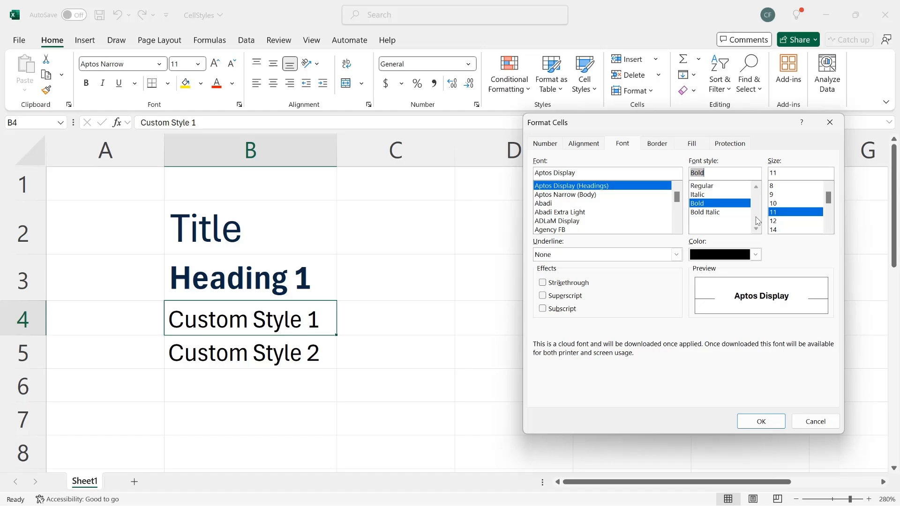
click(781, 230)
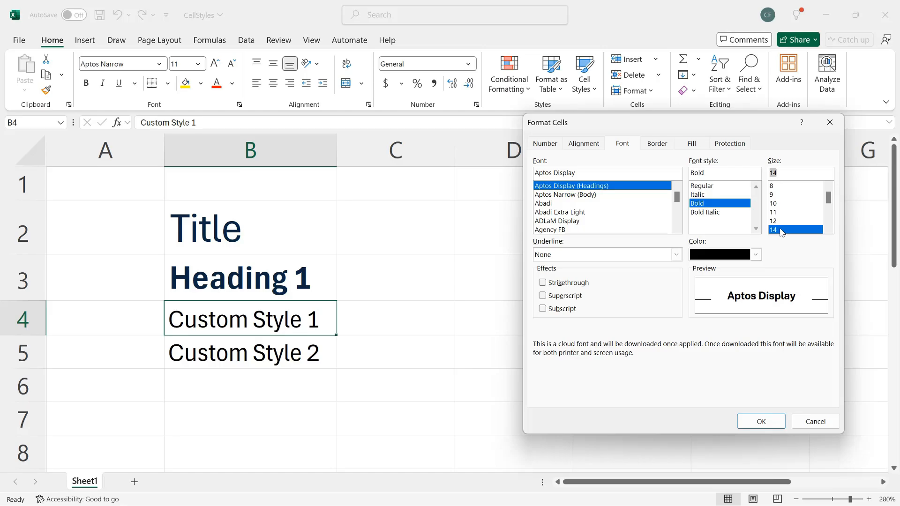
click(756, 255)
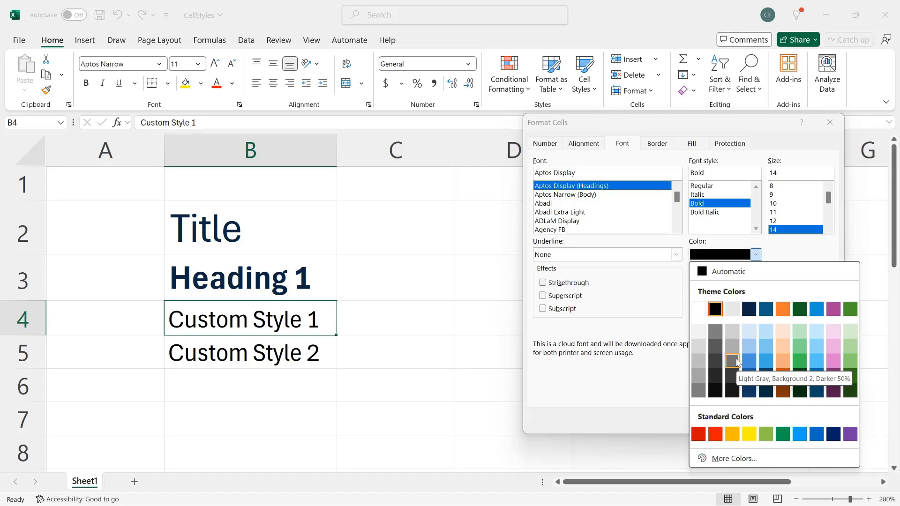
click(733, 359)
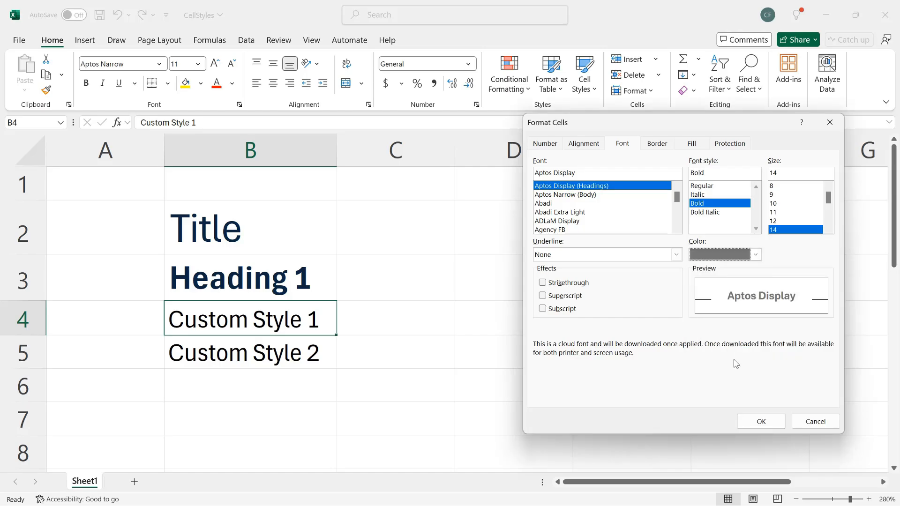
click(756, 422)
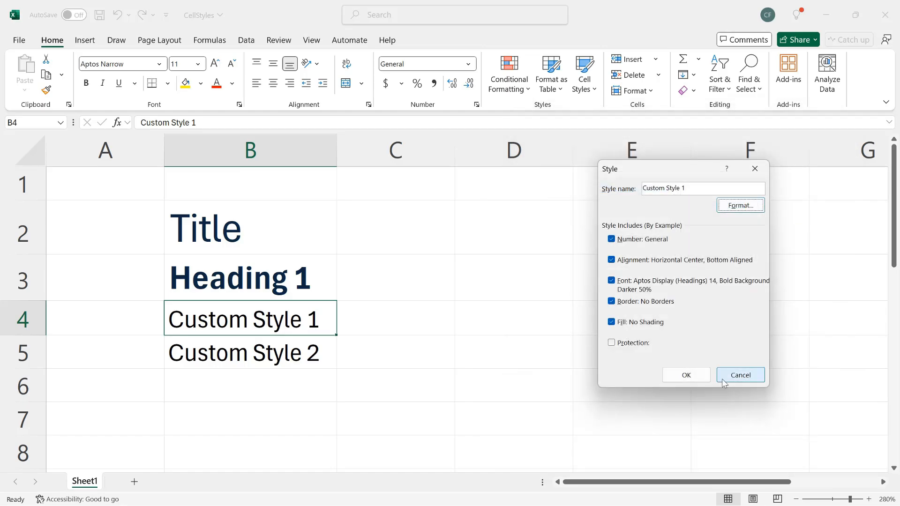
Save Custom Style 1, apply it to B4, and widen column B to fit the larger text.
click(701, 375)
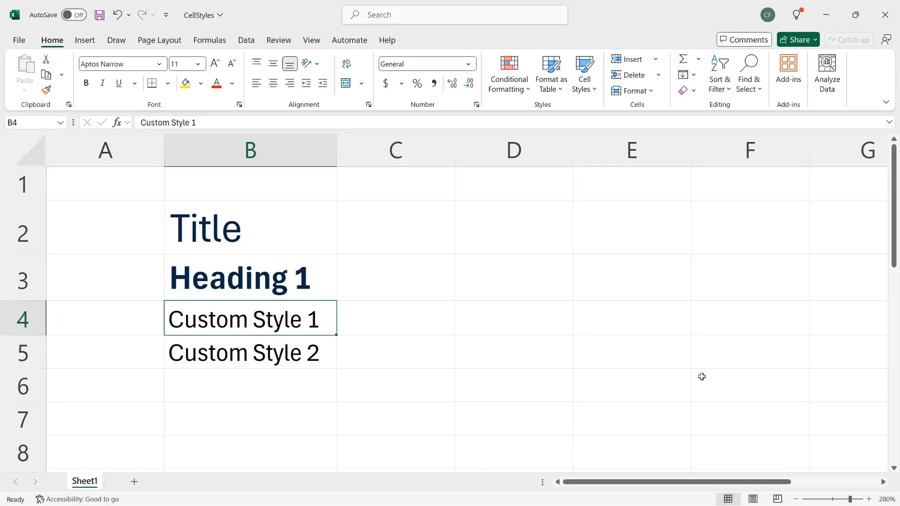
click(594, 89)
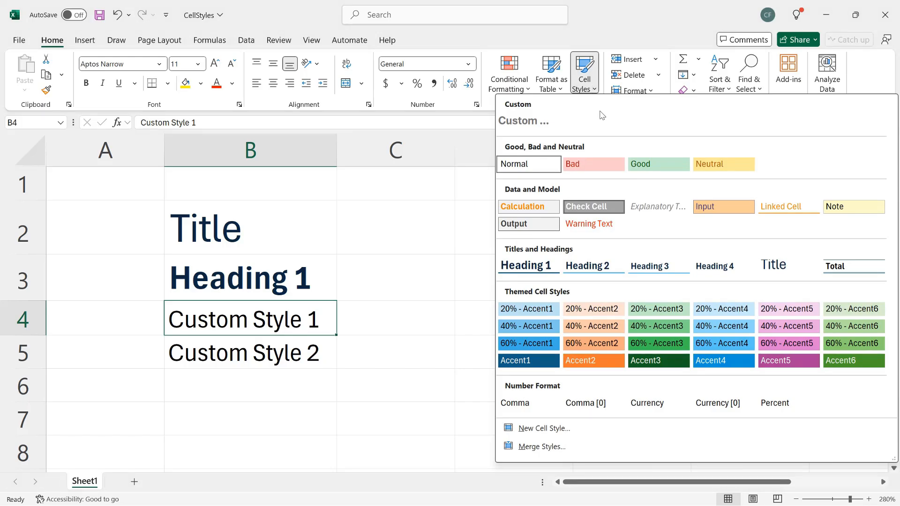
click(538, 125)
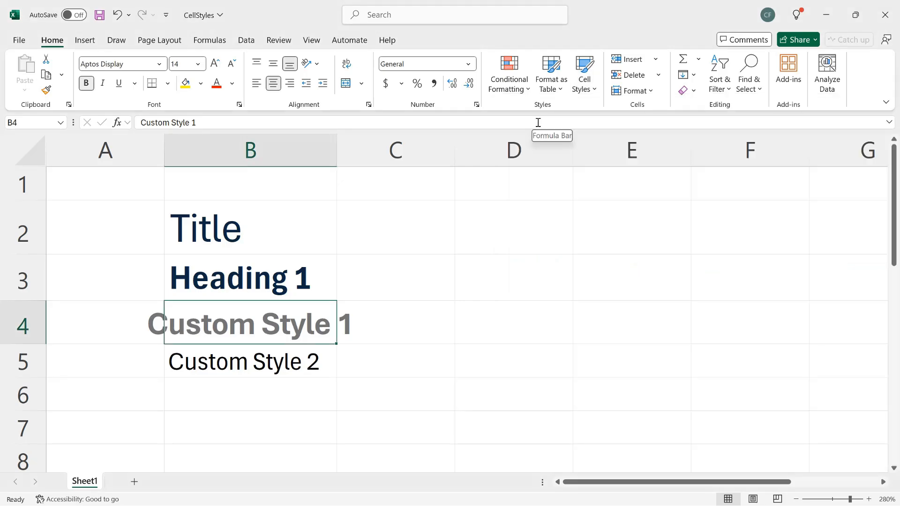
drag(337, 148, 375, 149)
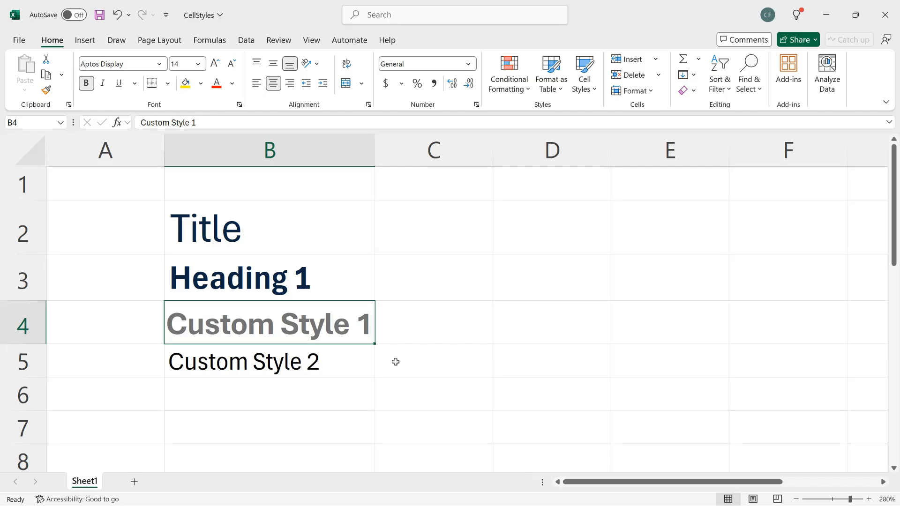
Duplicate Custom Style 1 and rename the copy to 'Custom Style 2'.
click(586, 94)
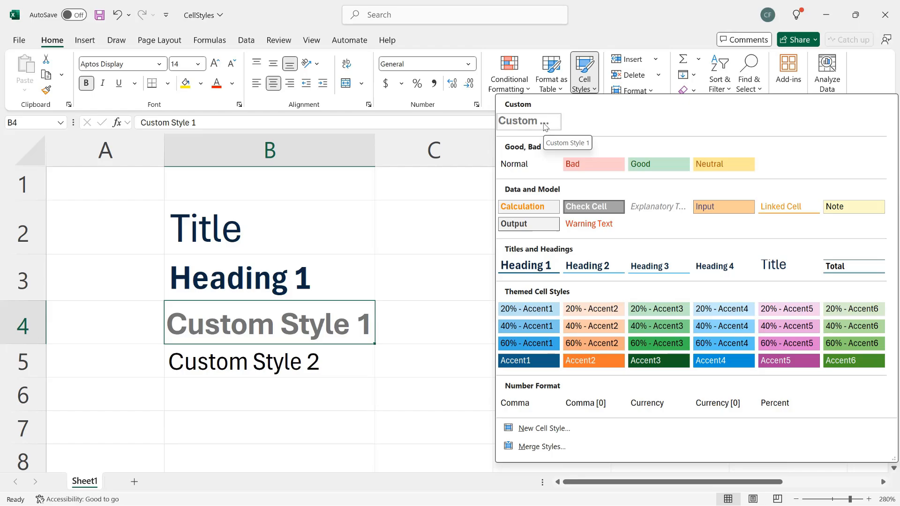
right_click(545, 127)
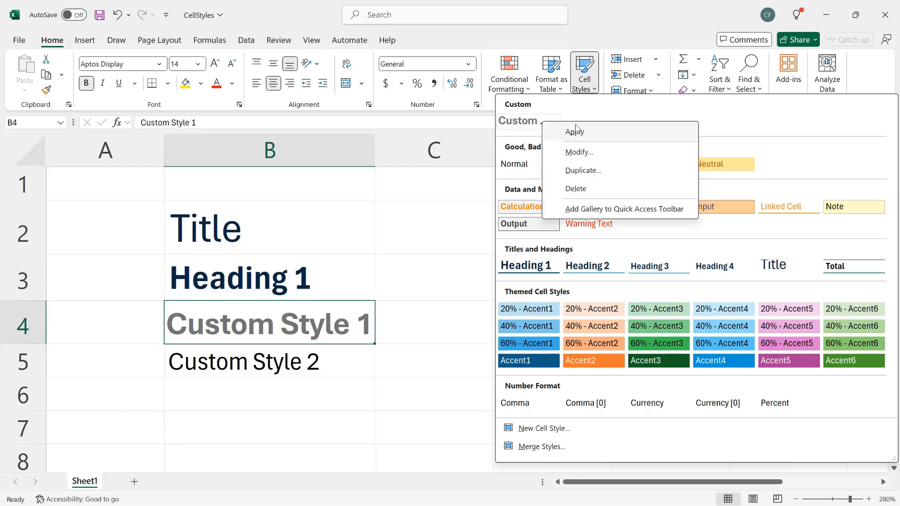
click(610, 170)
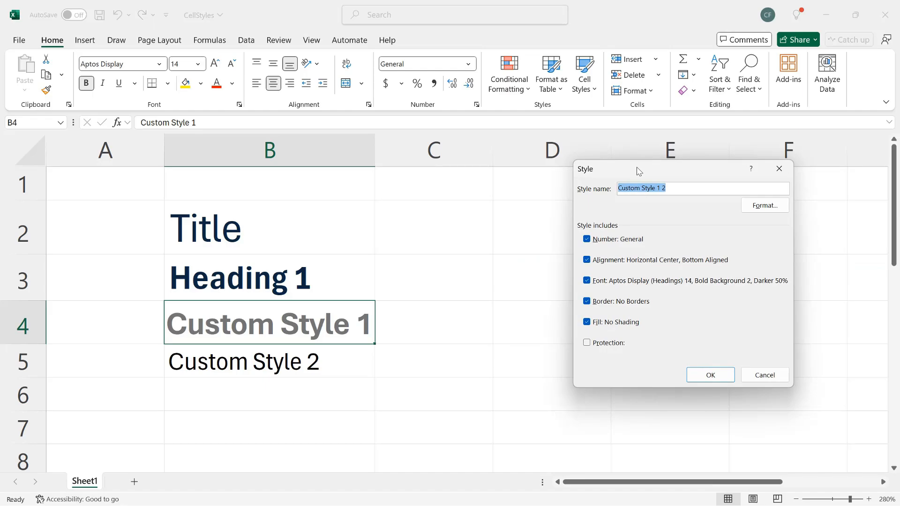
click(661, 188)
key(BackSpace)
key(BackSpace)
Give Custom Style 2 a 12-point light gray font and save the style.
click(760, 210)
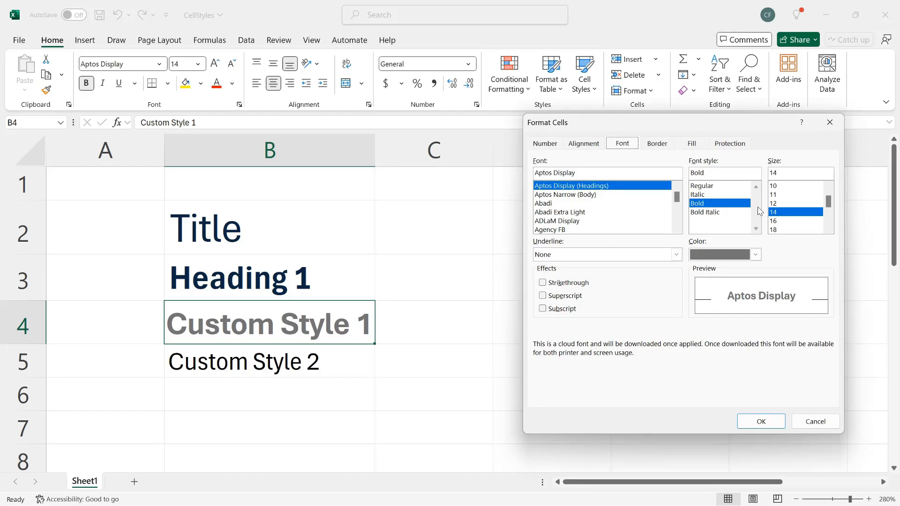
click(776, 204)
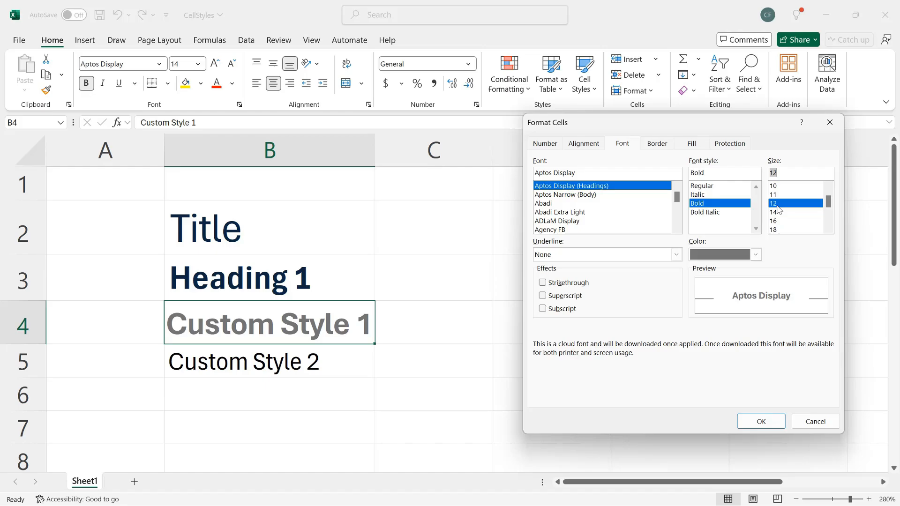
click(757, 255)
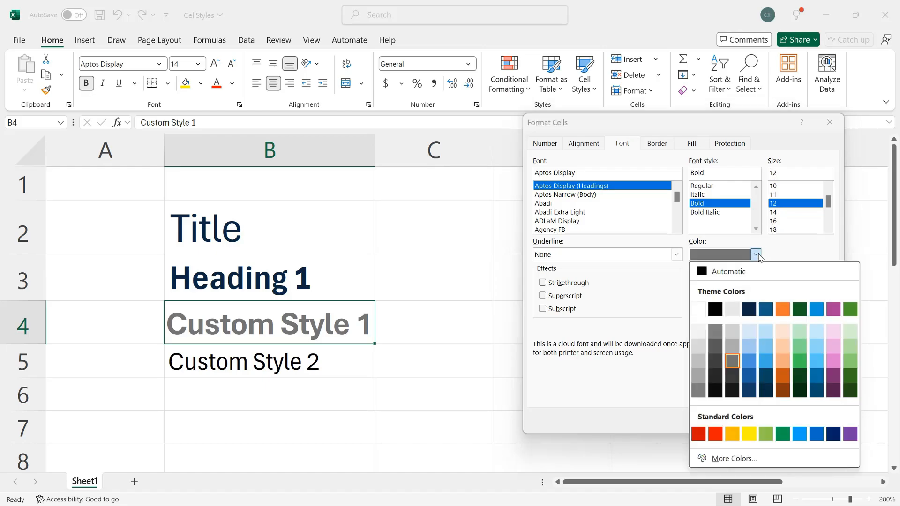
click(732, 332)
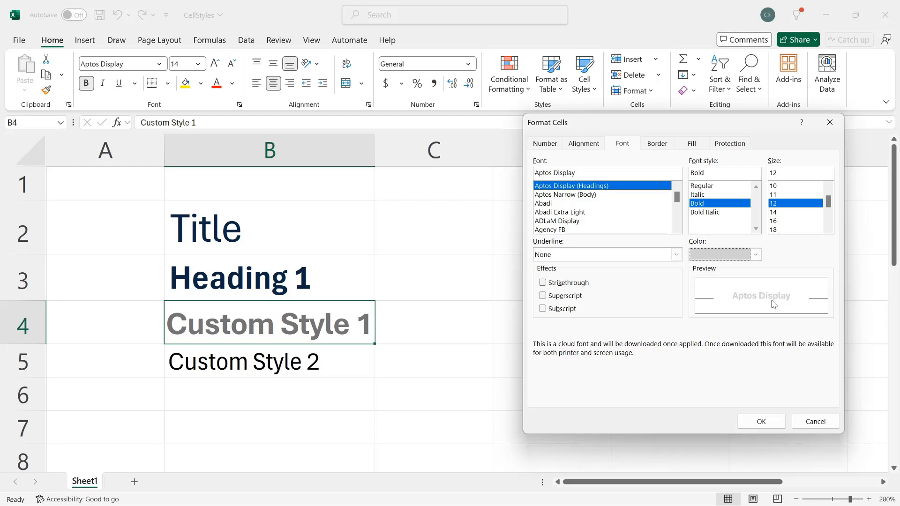
click(776, 422)
click(712, 371)
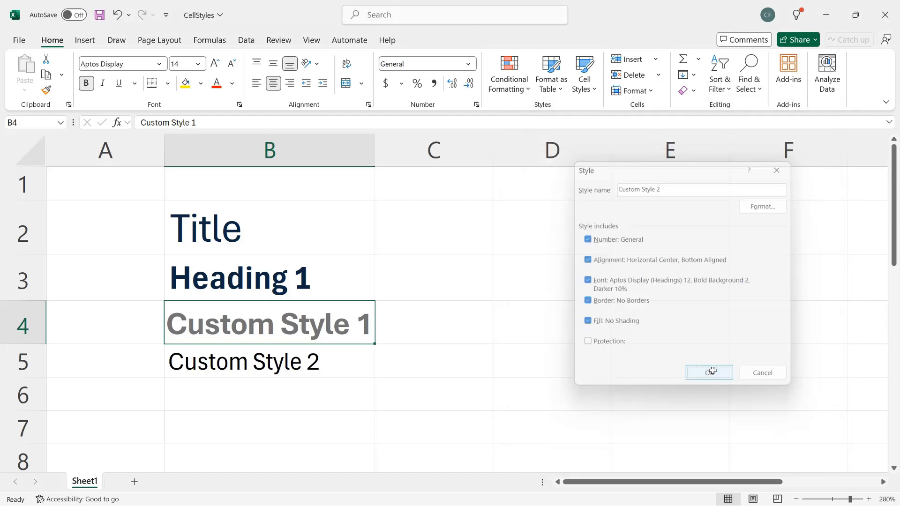
Apply Custom Style 2 to cell B5, then reopen the Cell Styles gallery.
click(347, 355)
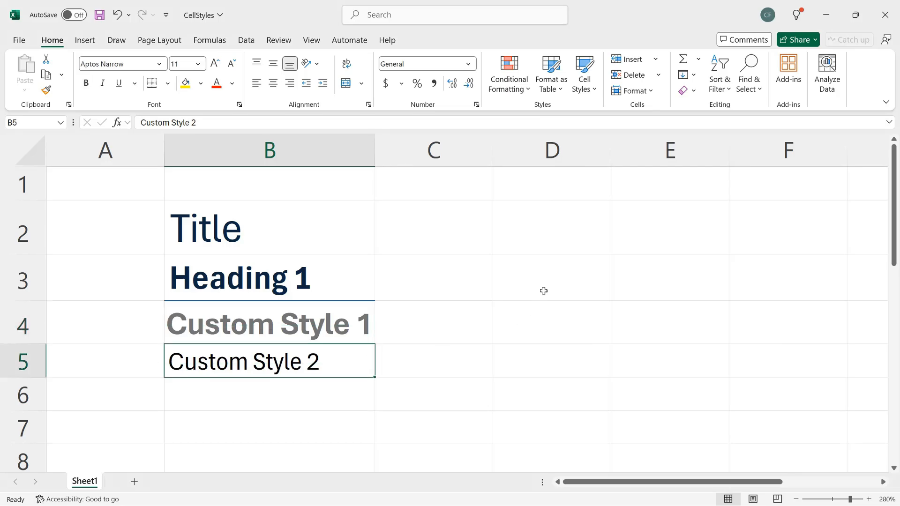
click(594, 92)
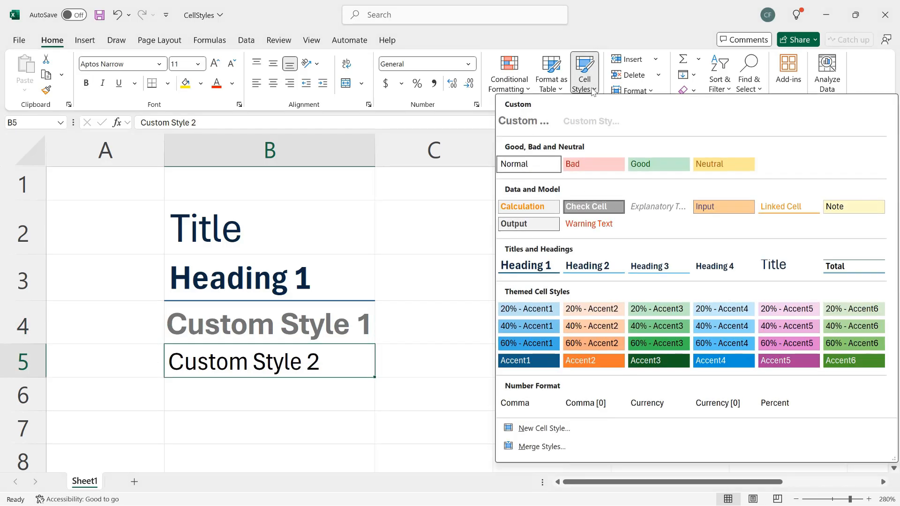
click(603, 121)
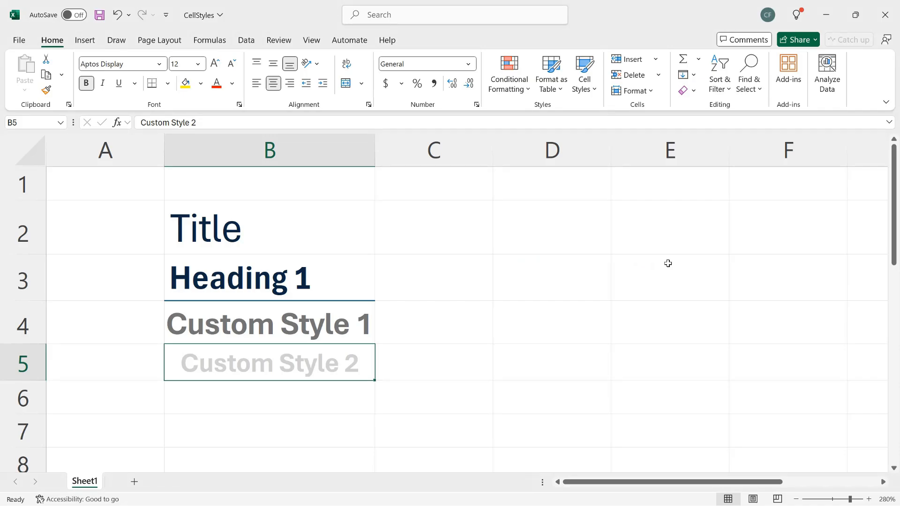
click(591, 92)
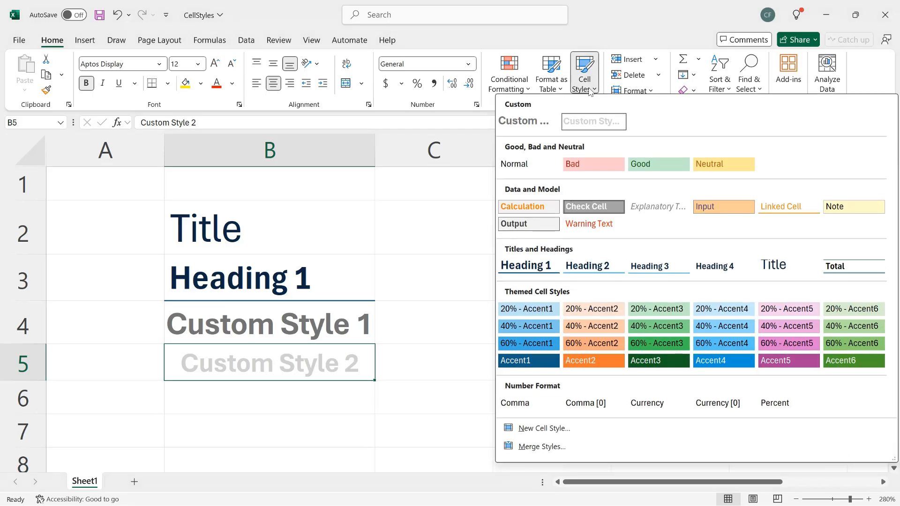
Delete Custom Style 2 from the Cell Styles gallery, then press Ctrl+Z.
right_click(616, 123)
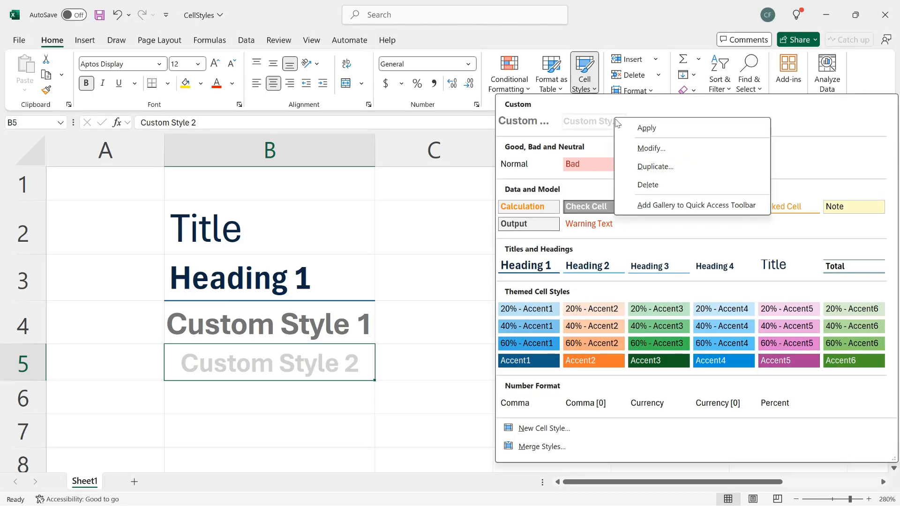
click(673, 188)
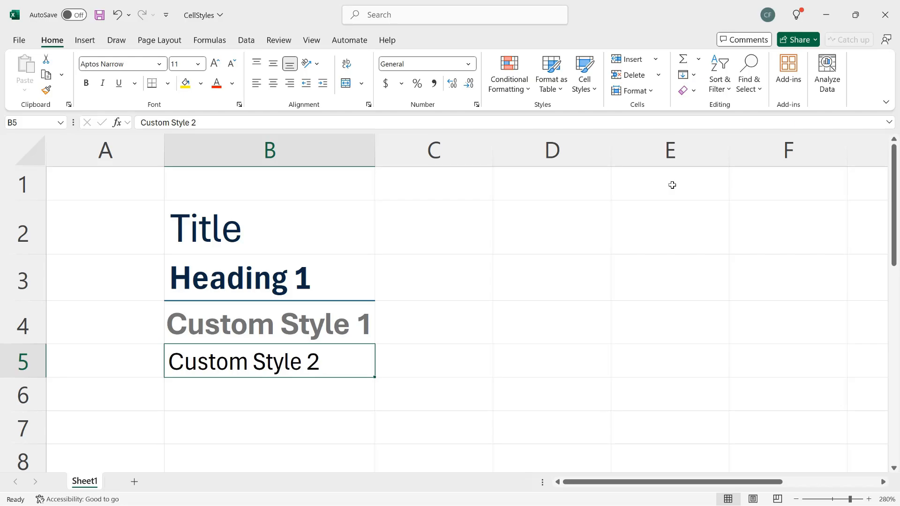
key(ctrl+z)
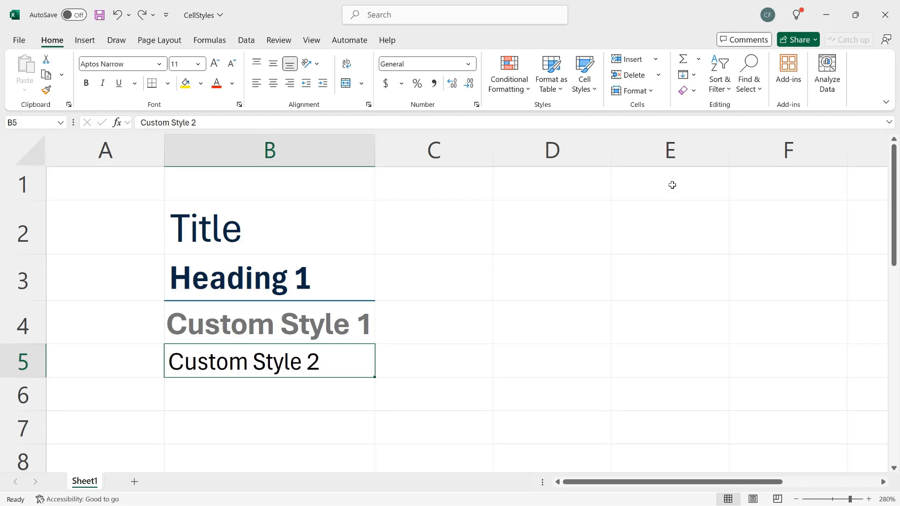